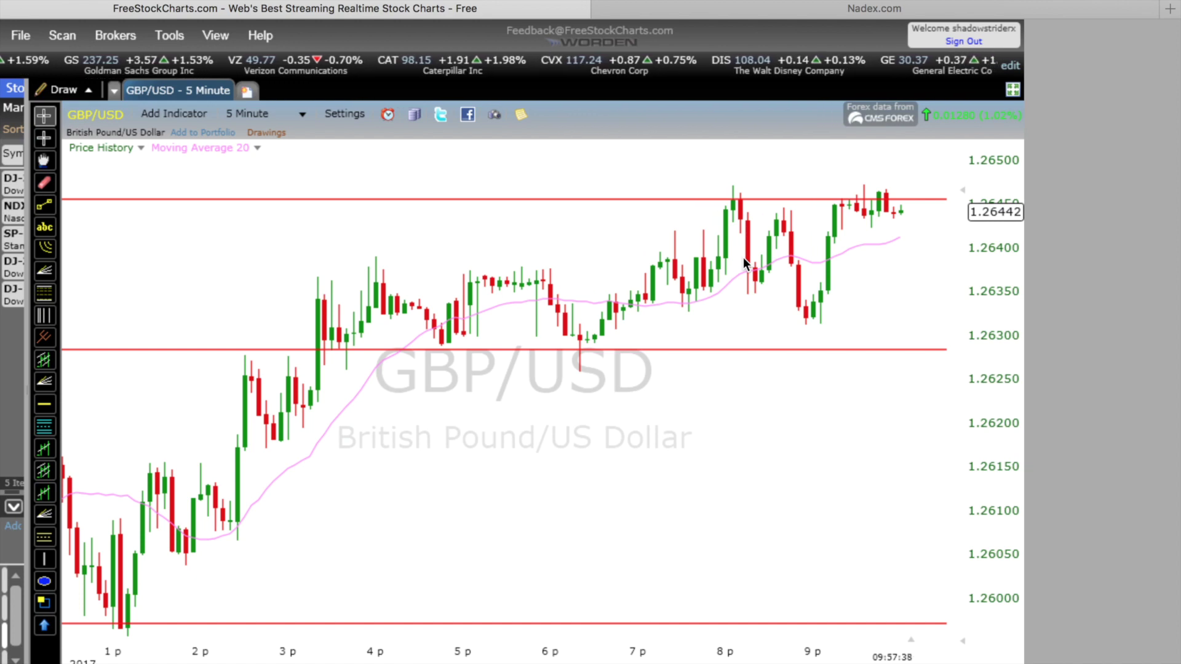
Step: Display the GBP/USD 5-minute chart with its 20-period moving average and three red horizontal price lines
mouse_move(841, 222)
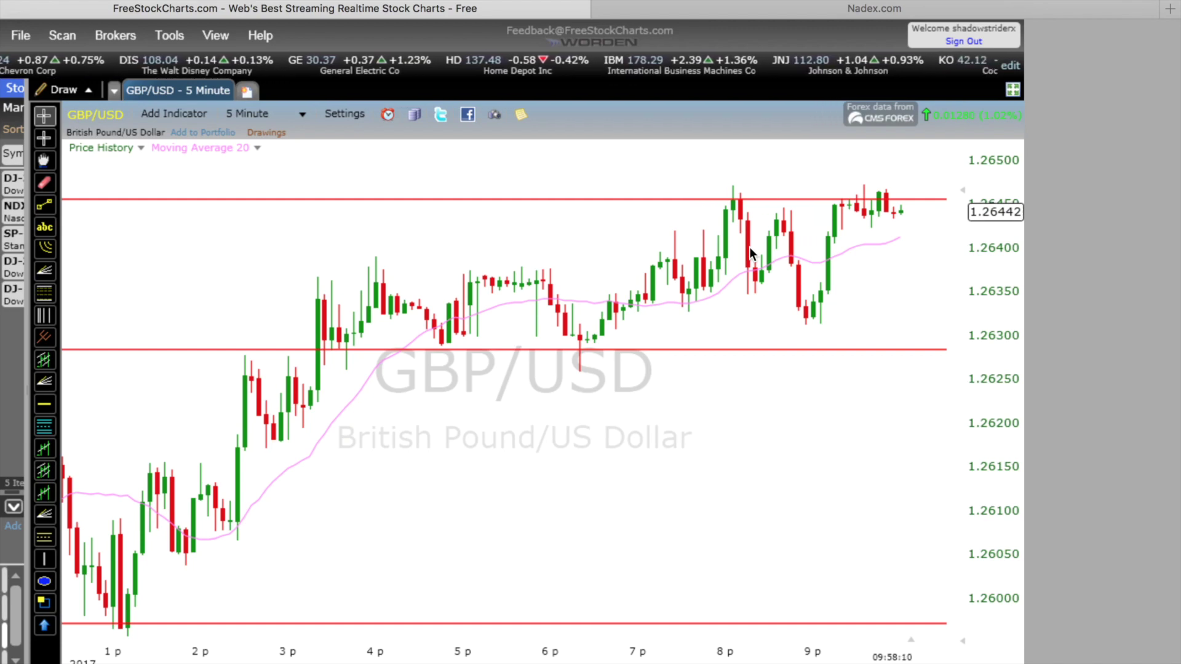
left_click_drag(553, 298, 545, 360)
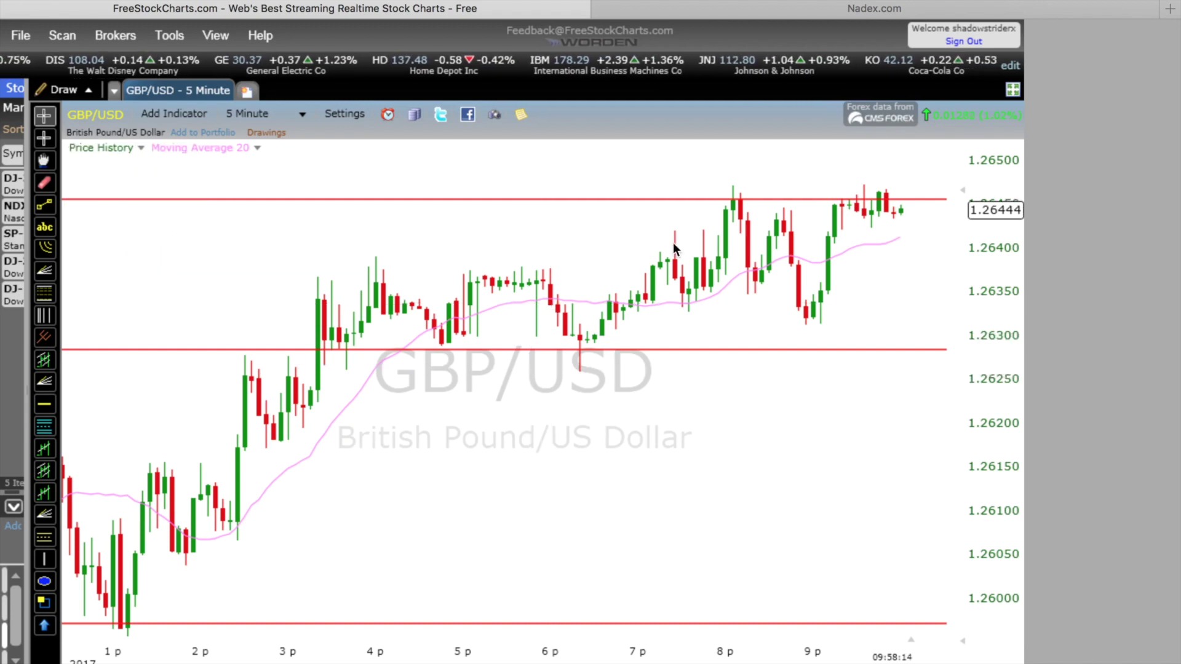
left_click_drag(629, 314, 893, 347)
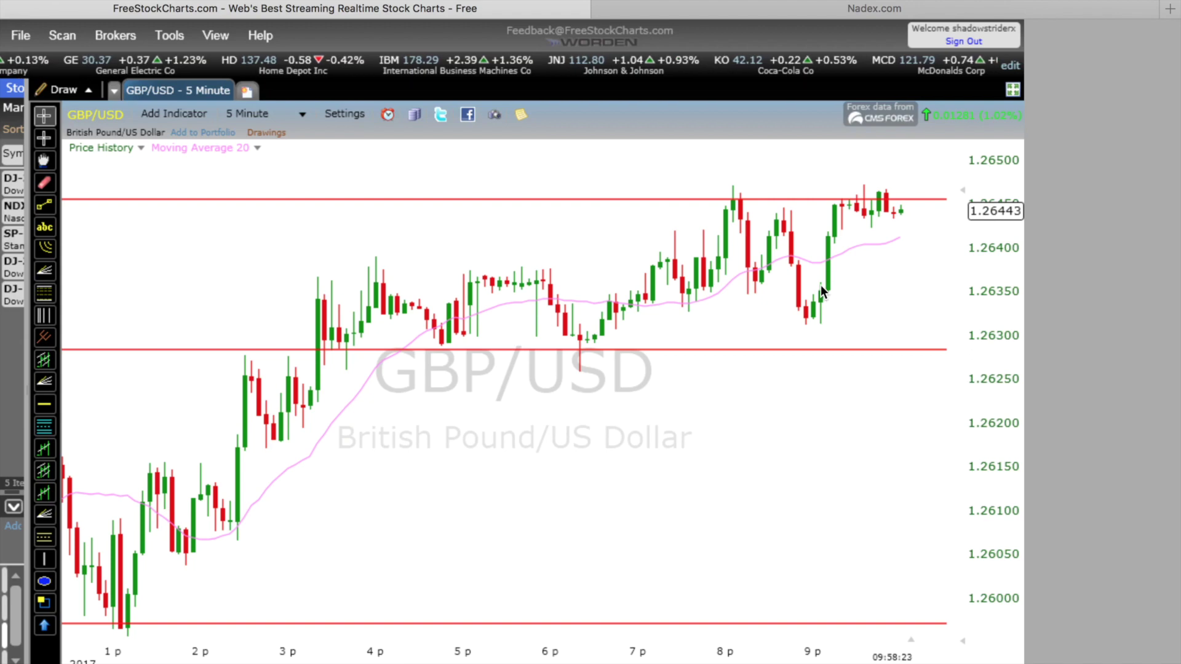
mouse_move(740, 207)
left_mouse_down()
mouse_move(731, 208)
mouse_move(748, 209)
left_mouse_up()
left_click_drag(644, 316, 775, 322)
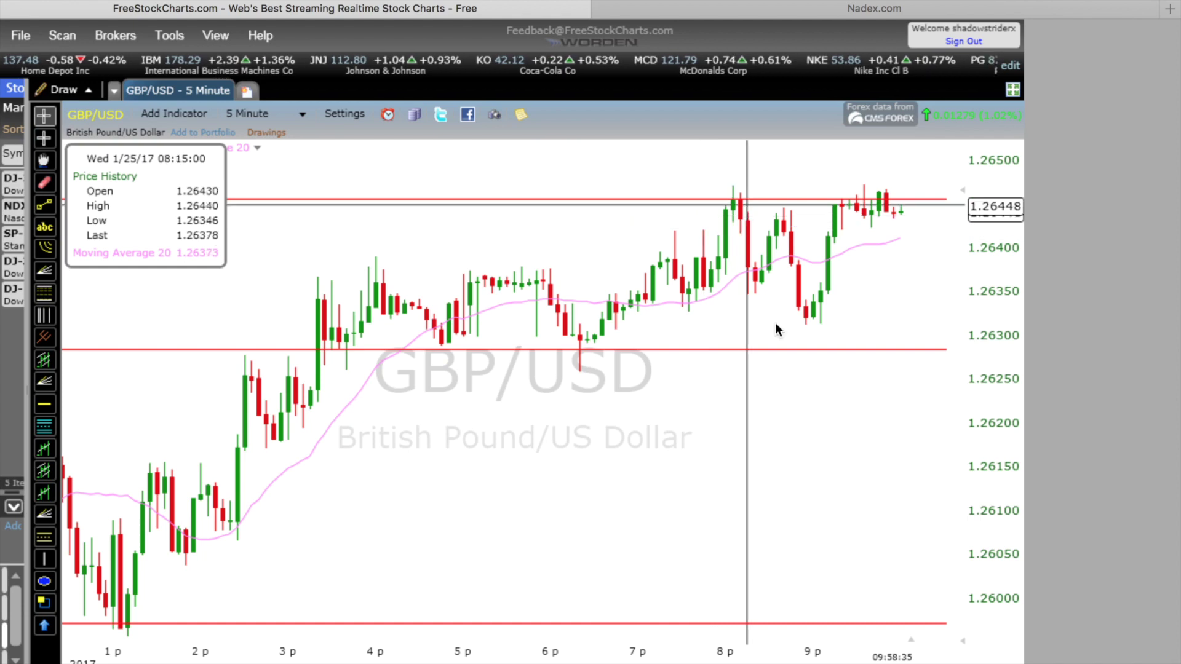
left_click_drag(732, 214, 895, 213)
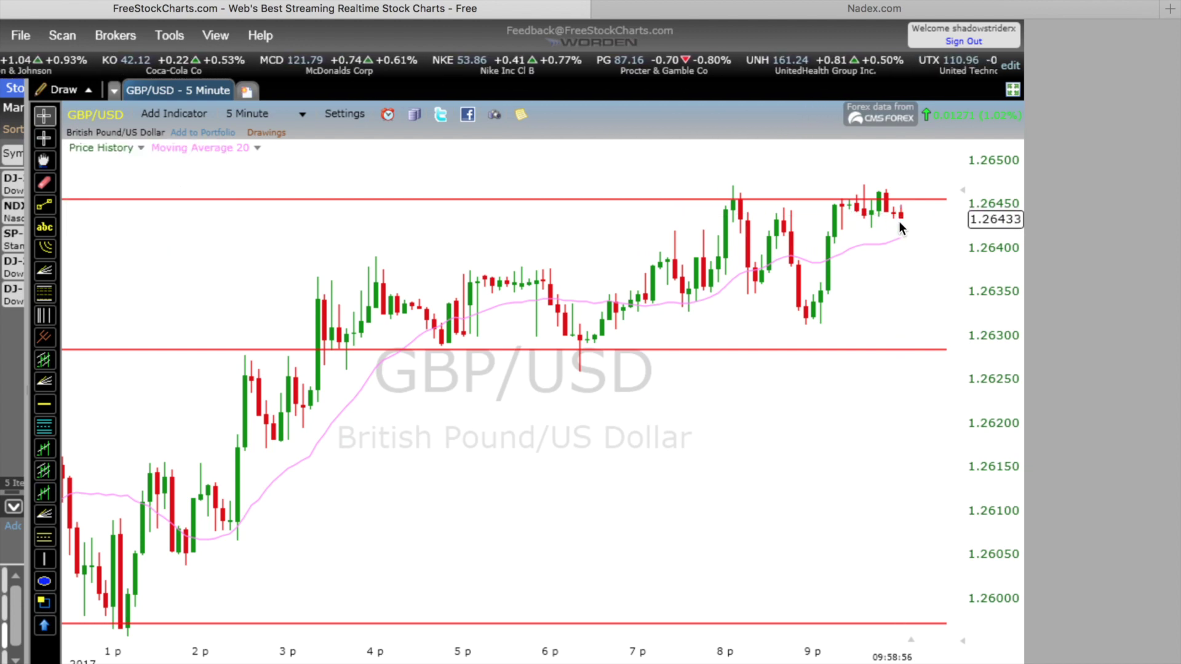
right_click(886, 200)
left_click(855, 230)
left_click_drag(855, 230, 865, 202)
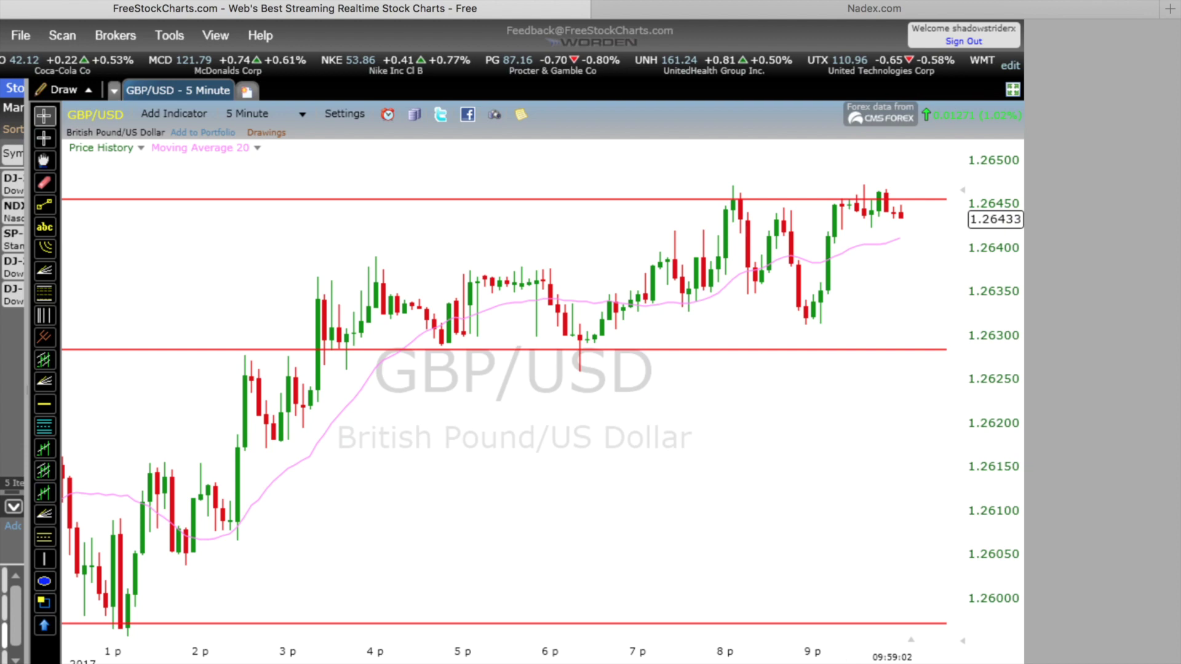
scroll(504, 394, "up", 5)
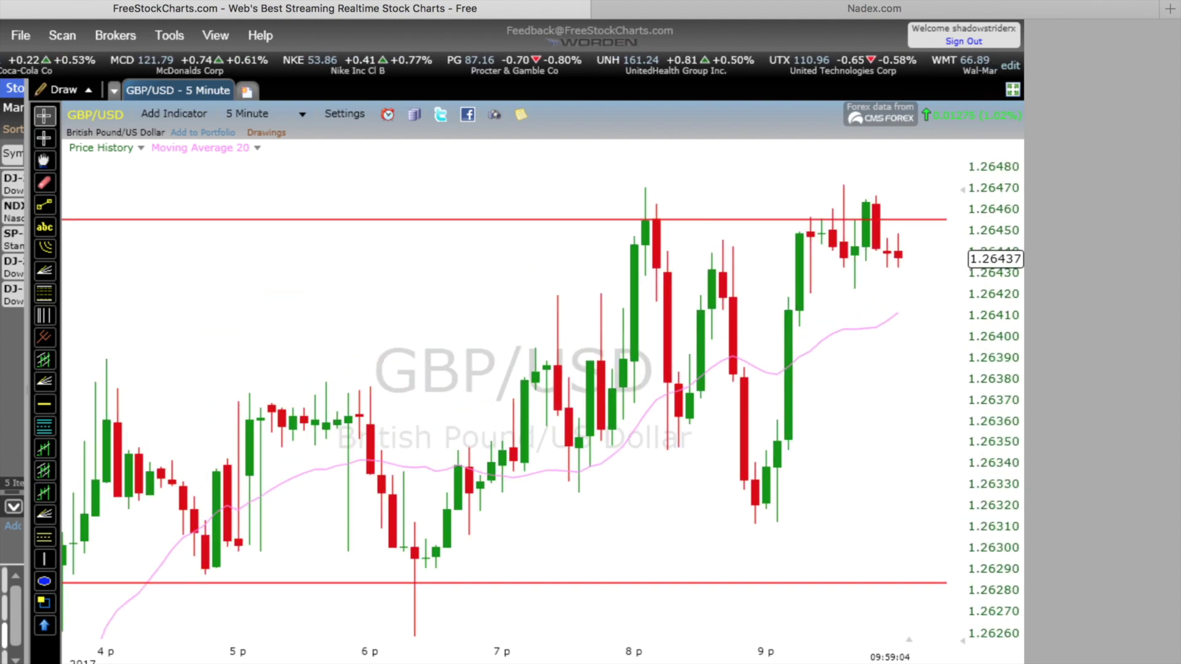
Step: Zoom into the GBP/USD chart and read the 09:30 candle's price values
scroll(504, 393, "up", 1)
mouse_move(808, 233)
left_mouse_down()
mouse_move(808, 280)
mouse_move(811, 212)
mouse_move(810, 259)
mouse_move(816, 226)
mouse_move(828, 237)
mouse_move(825, 210)
mouse_move(827, 234)
left_mouse_up()
left_click_drag(827, 234, 827, 233)
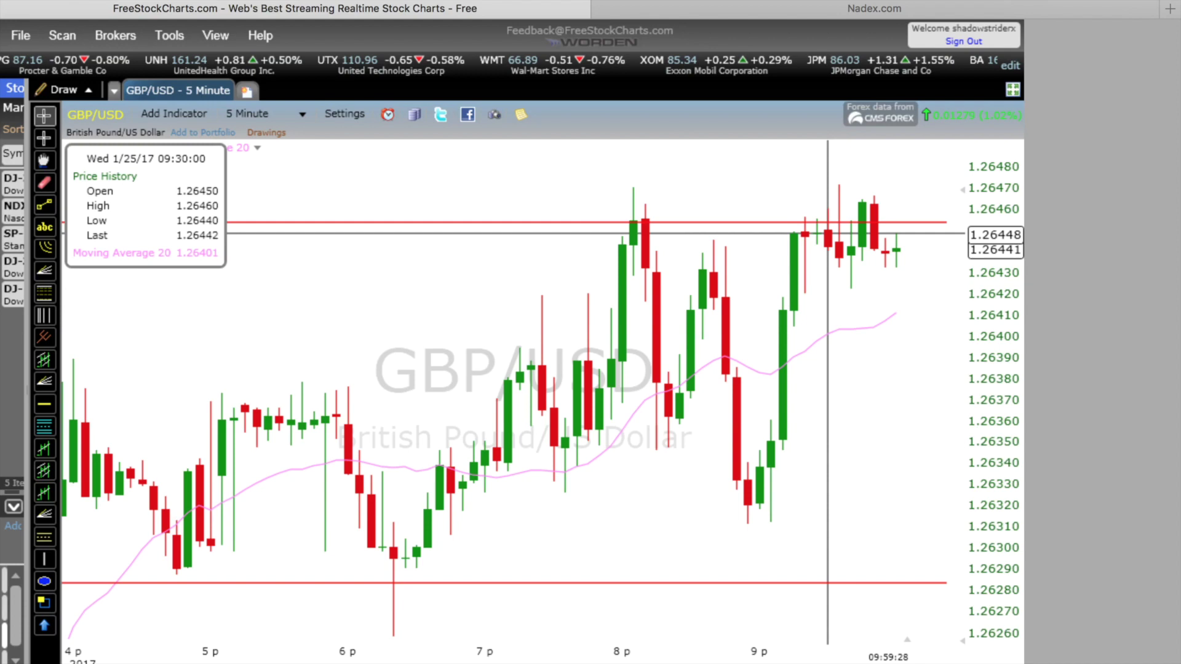
left_click_drag(827, 233, 827, 233)
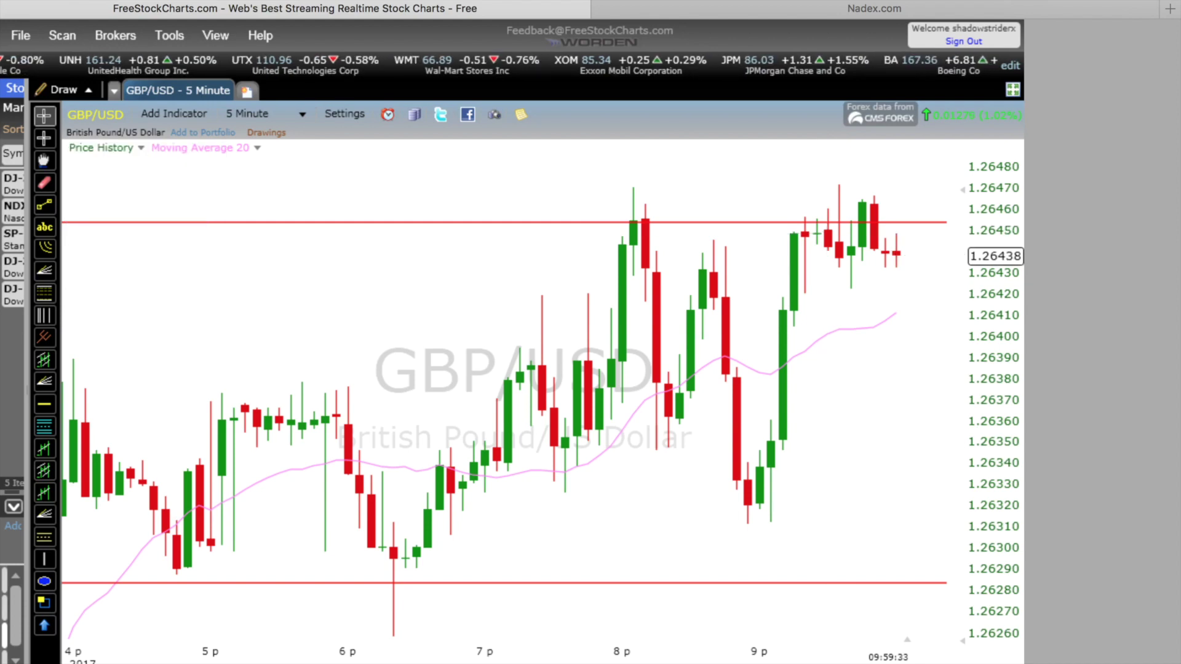
Step: Zoom out slightly and check the 09:35 and 09:40 candles, whose high nears 1.26473
scroll(882, 241, "down", 2)
left_click(842, 205)
left_click(848, 237)
mouse_move(852, 235)
left_mouse_down()
mouse_move(849, 179)
mouse_move(851, 240)
mouse_move(853, 188)
mouse_move(844, 223)
left_mouse_up()
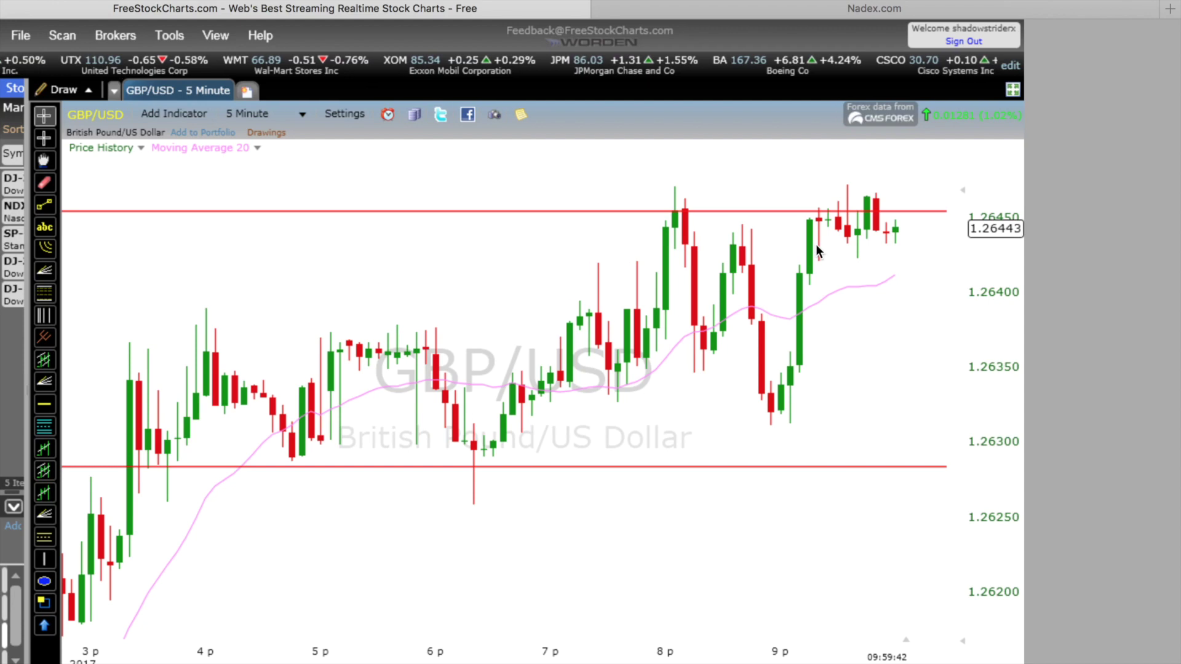
left_click_drag(840, 237, 894, 266)
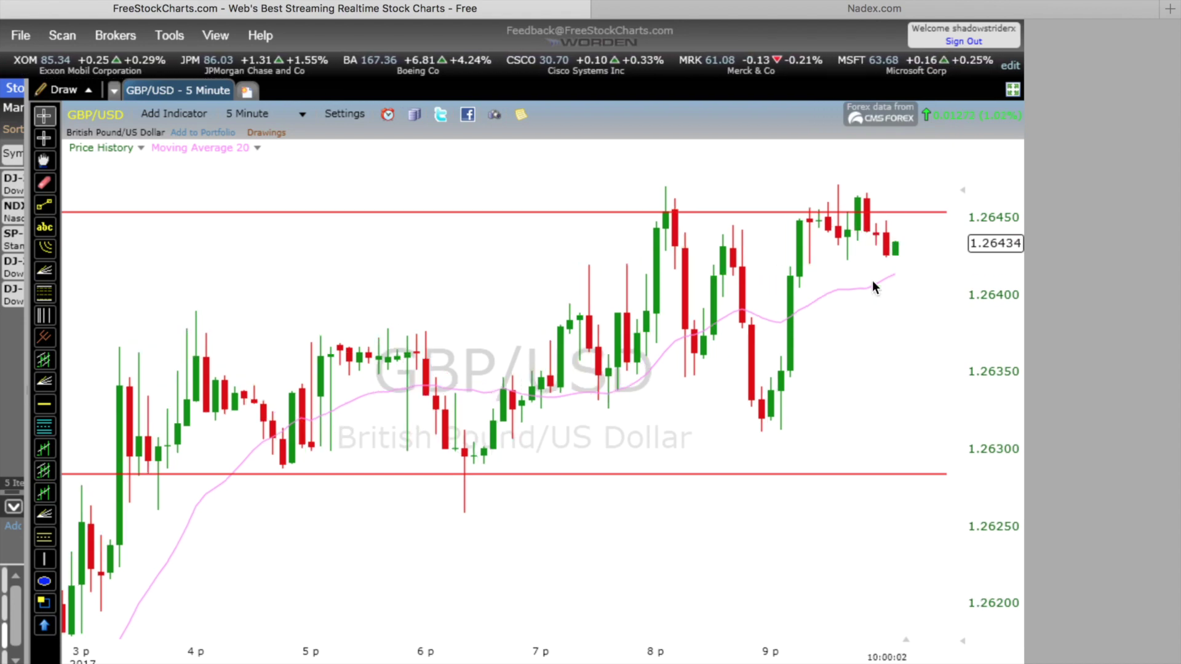
mouse_move(853, 230)
left_mouse_down()
mouse_move(858, 200)
mouse_move(869, 224)
left_mouse_up()
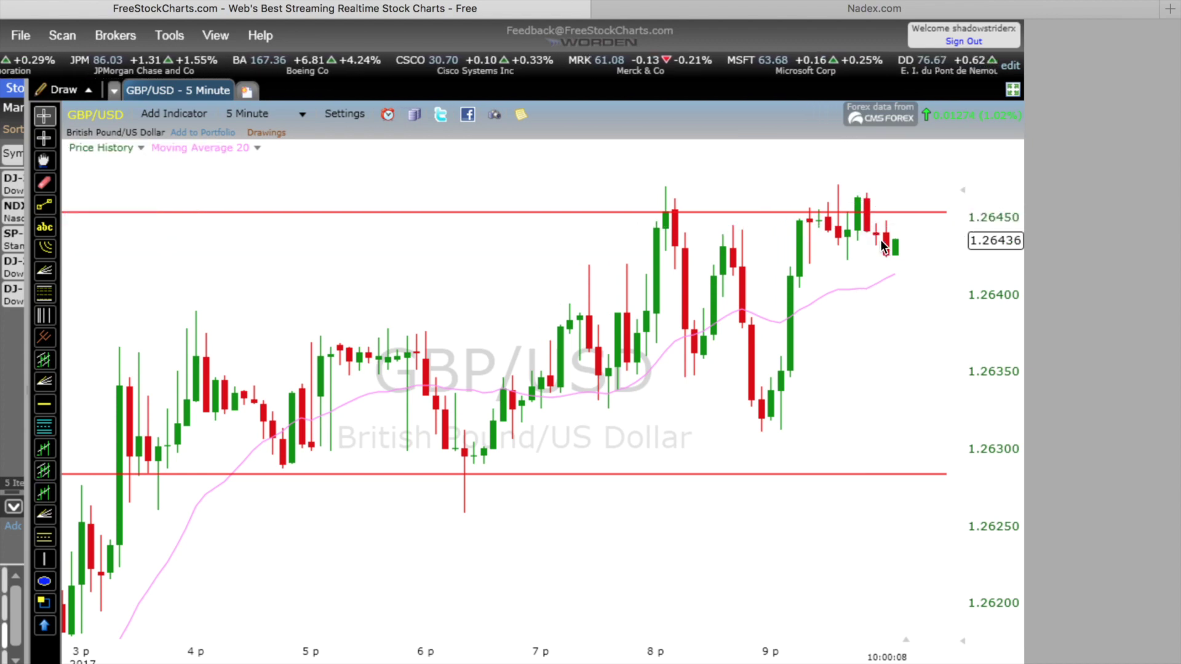
left_click_drag(875, 231, 845, 263)
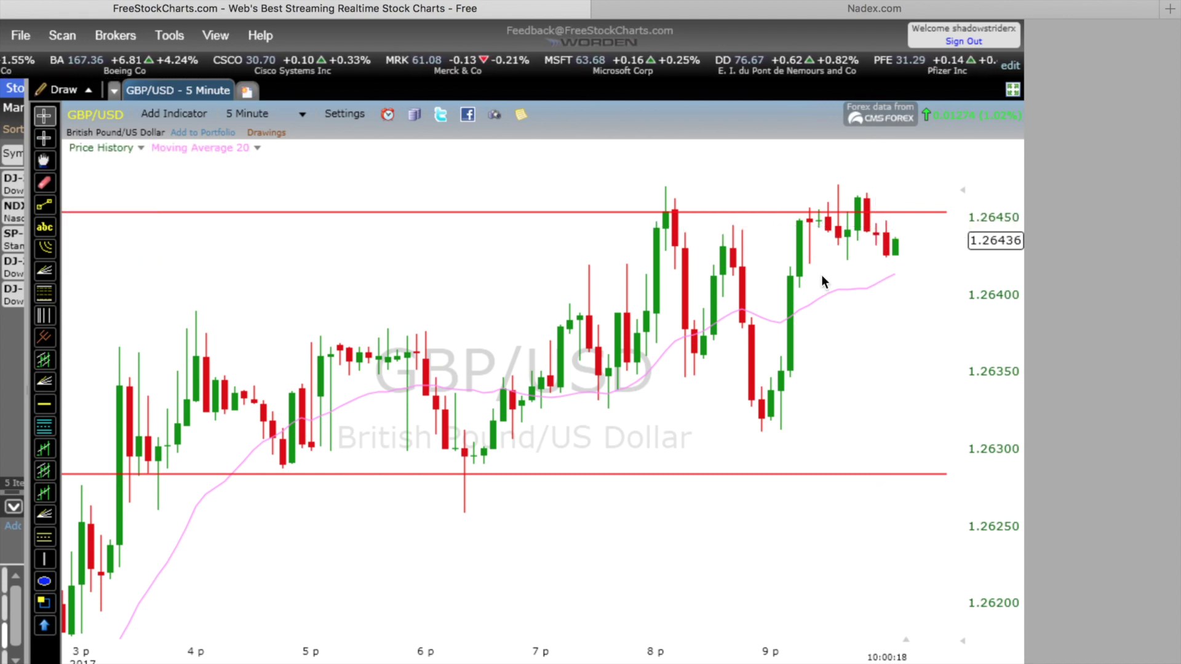
left_click(874, 241)
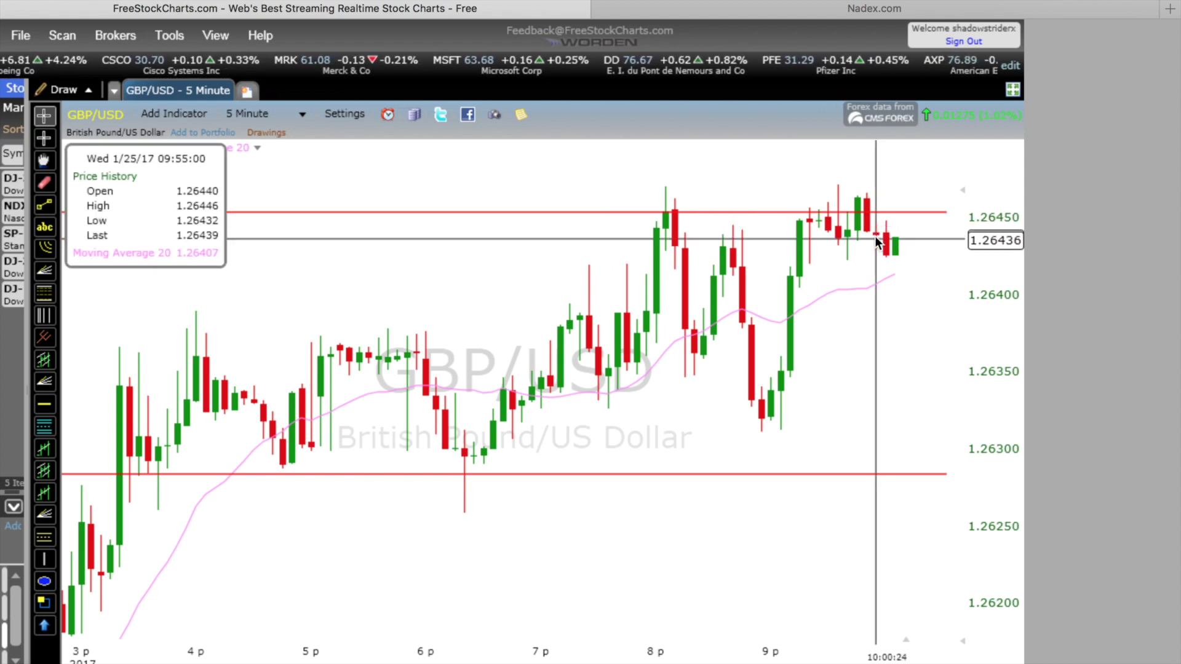
left_click(878, 239)
left_click_drag(880, 241, 886, 281)
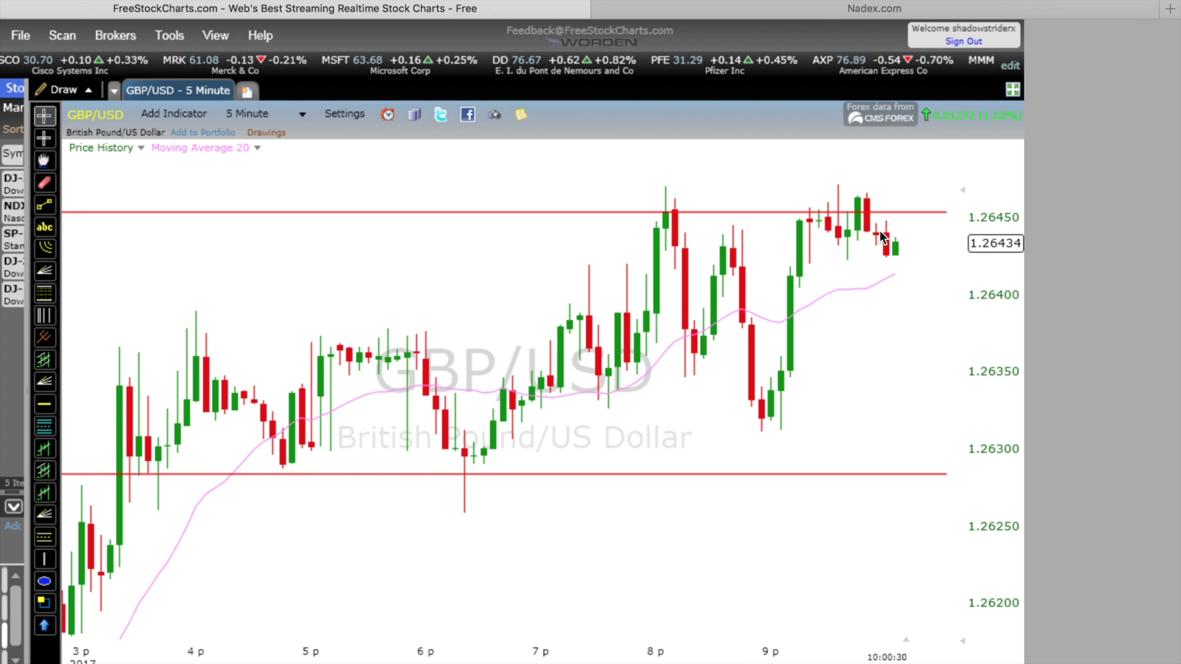
left_click(811, 224)
left_click_drag(811, 223, 883, 252)
left_click(825, 222)
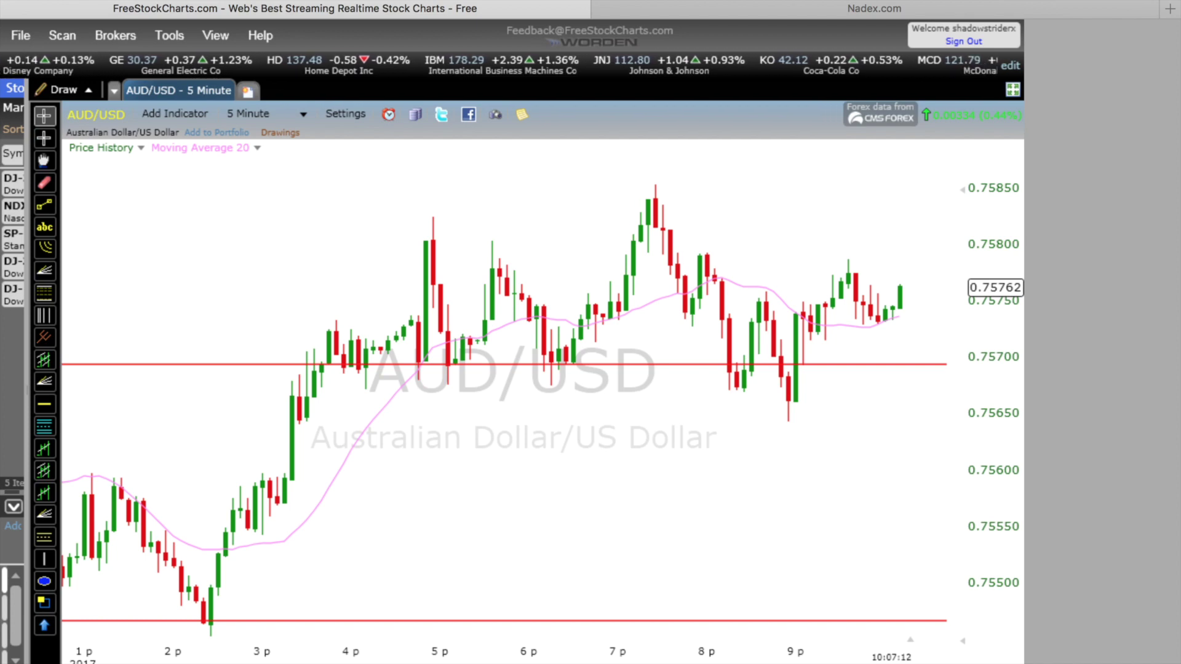
Step: Adjust the AUD/USD chart zoom and inspect the current candle's price details
scroll(504, 406, "down", 3)
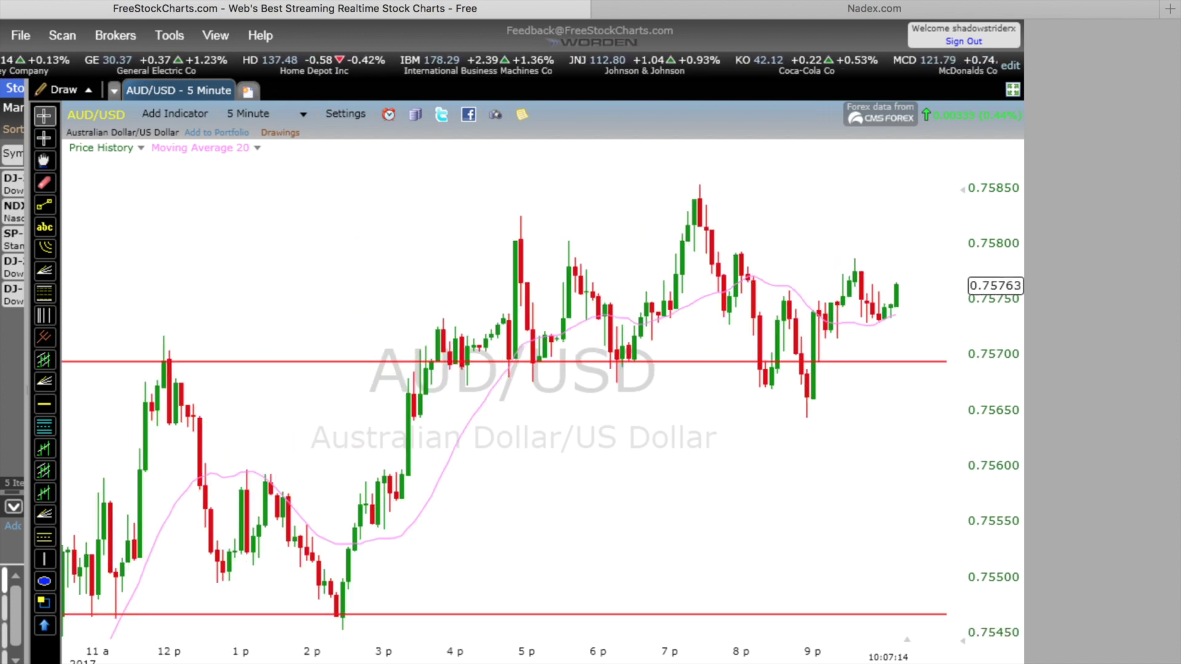
scroll(504, 406, "up", 1)
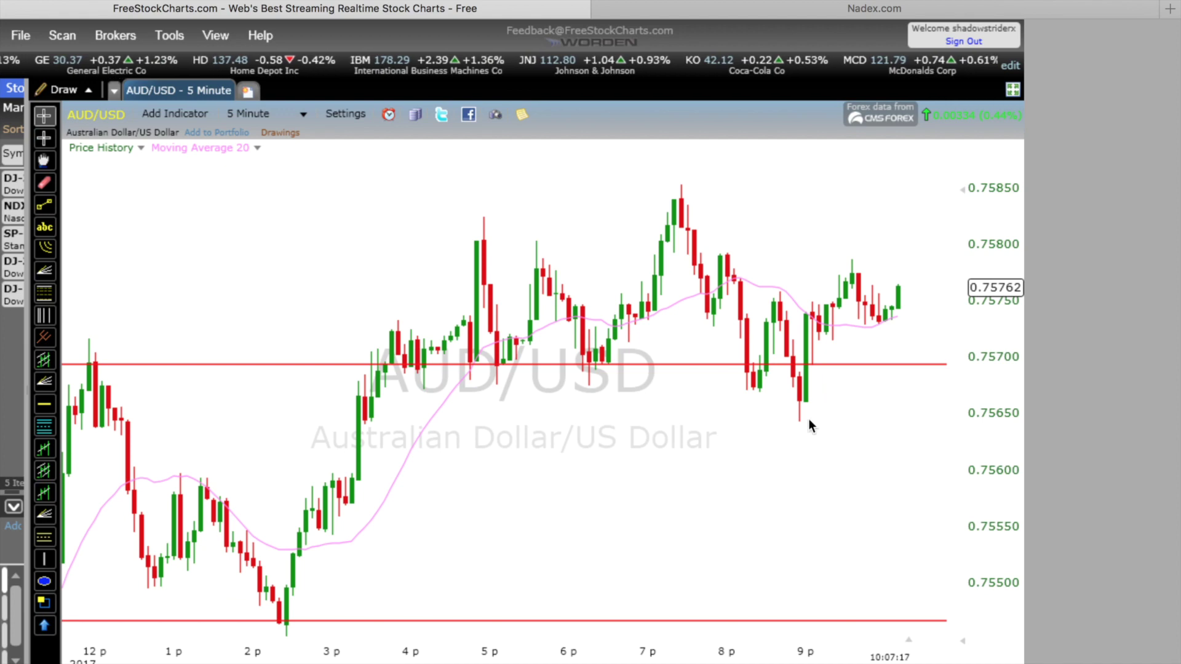
left_click_drag(838, 315, 880, 315)
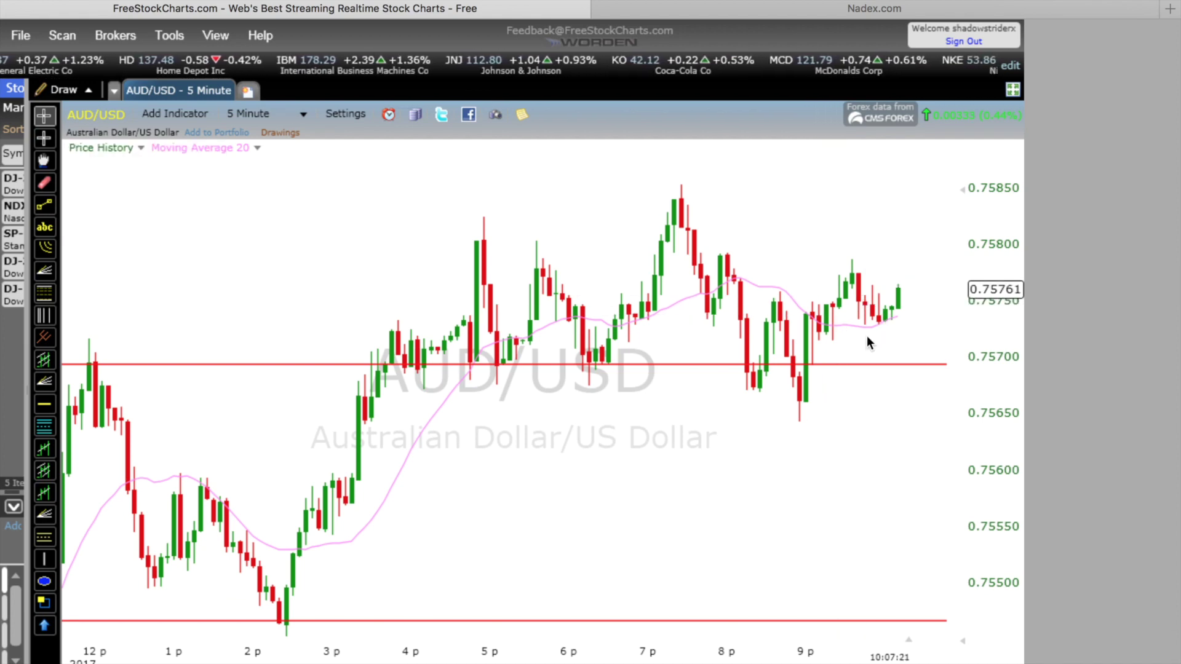
mouse_move(887, 313)
left_mouse_down()
mouse_move(889, 324)
mouse_move(899, 308)
left_mouse_up()
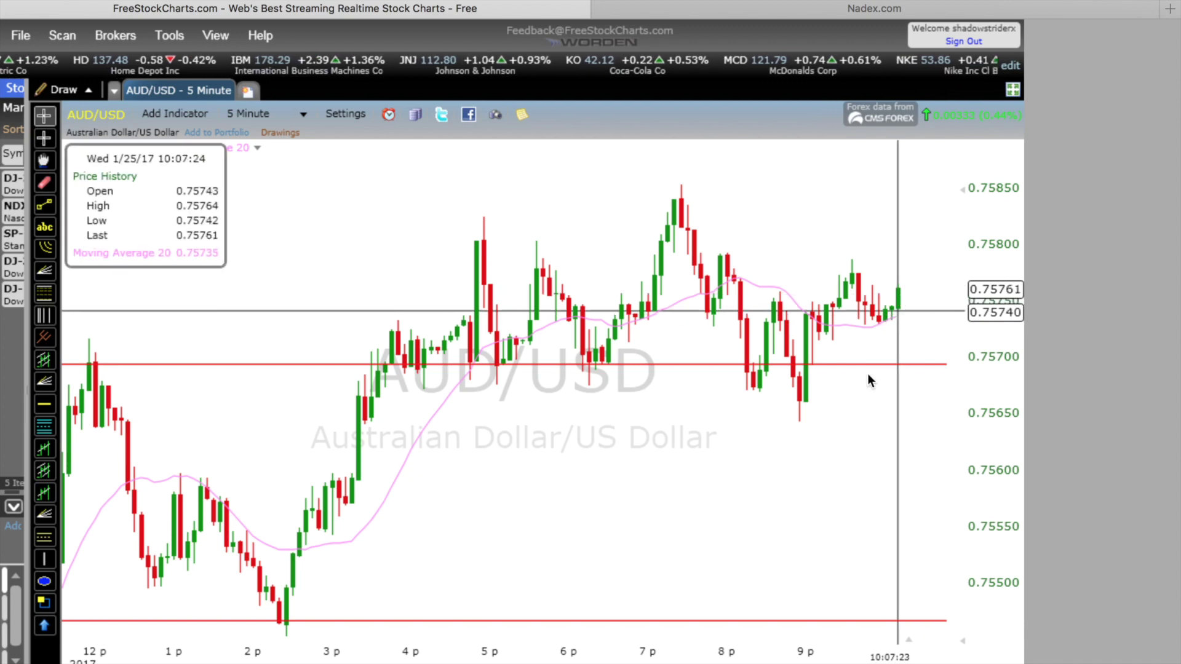
left_click_drag(867, 374, 868, 374)
Step: Check the 09:55 AUD/USD candle and the latest candles' prices near 0.75757
left_click_drag(875, 308, 875, 324)
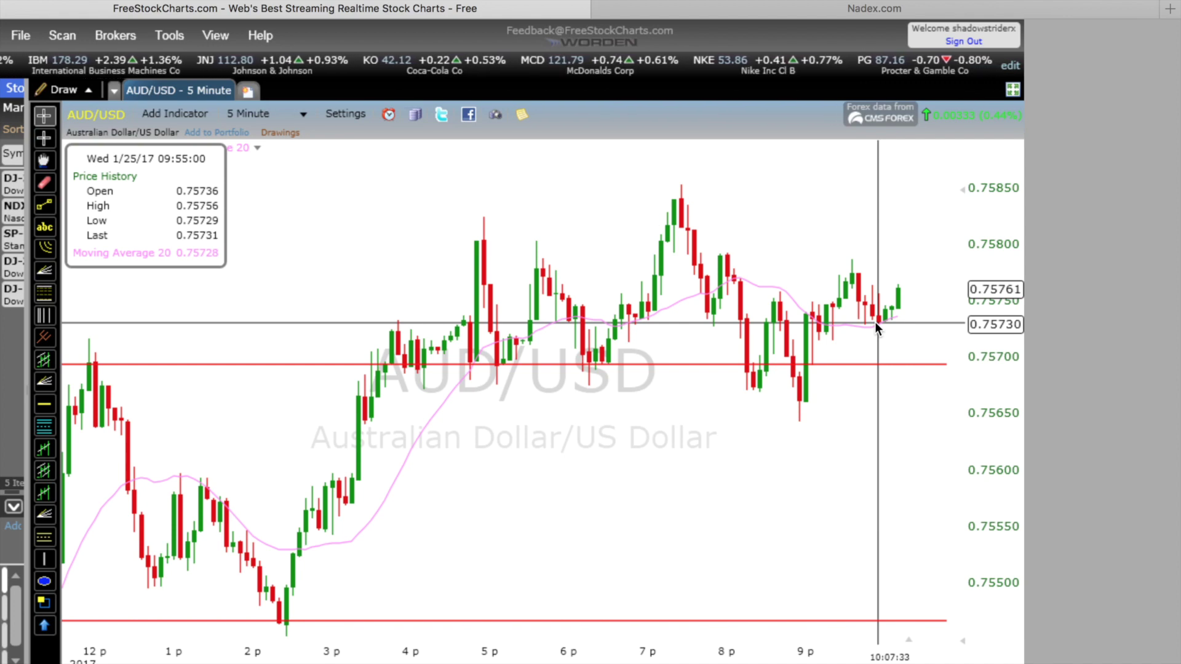
left_click_drag(875, 323, 875, 321)
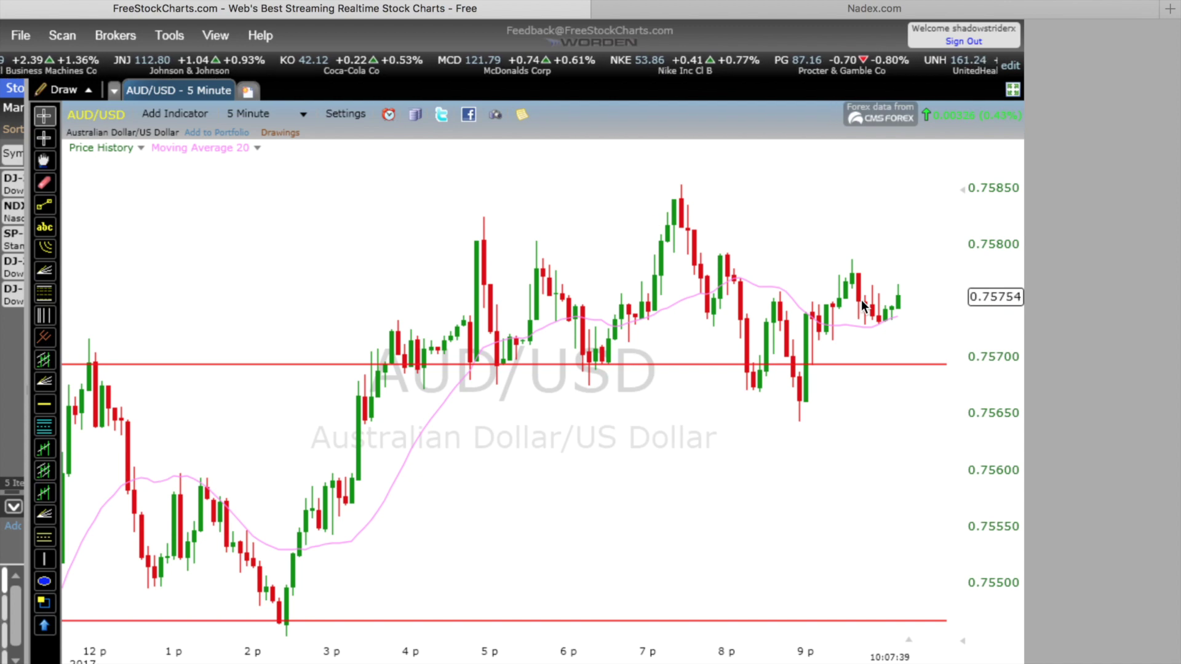
mouse_move(896, 313)
left_mouse_down()
mouse_move(884, 320)
mouse_move(884, 303)
mouse_move(885, 322)
mouse_move(901, 318)
left_mouse_up()
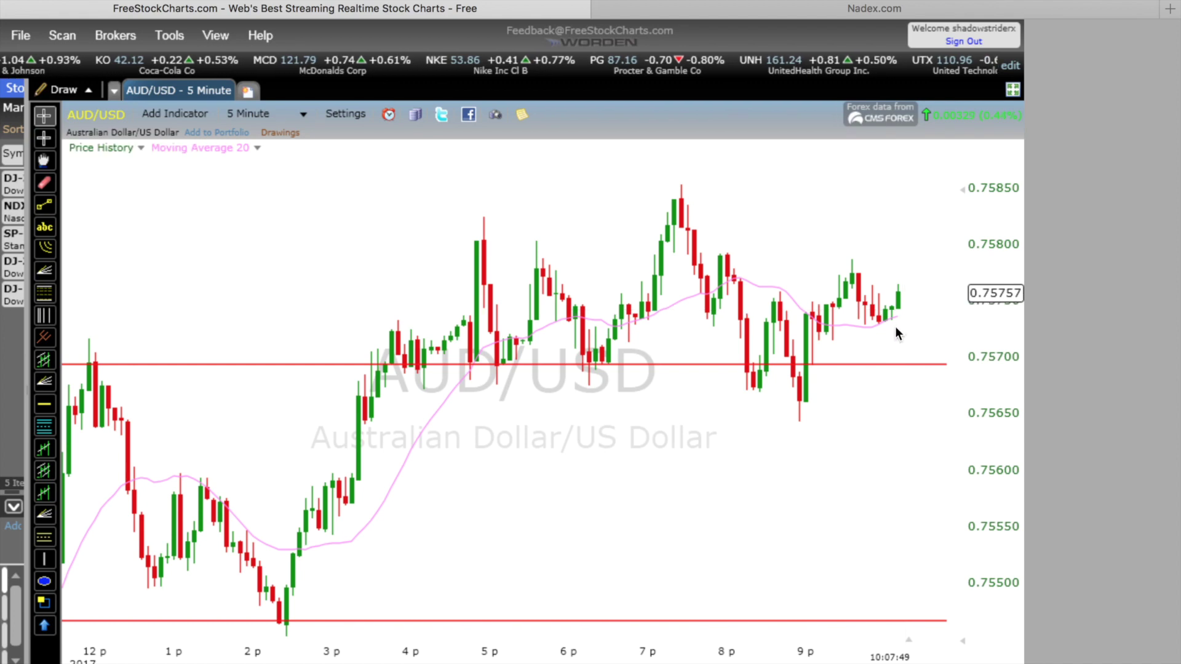
left_click_drag(882, 315, 896, 334)
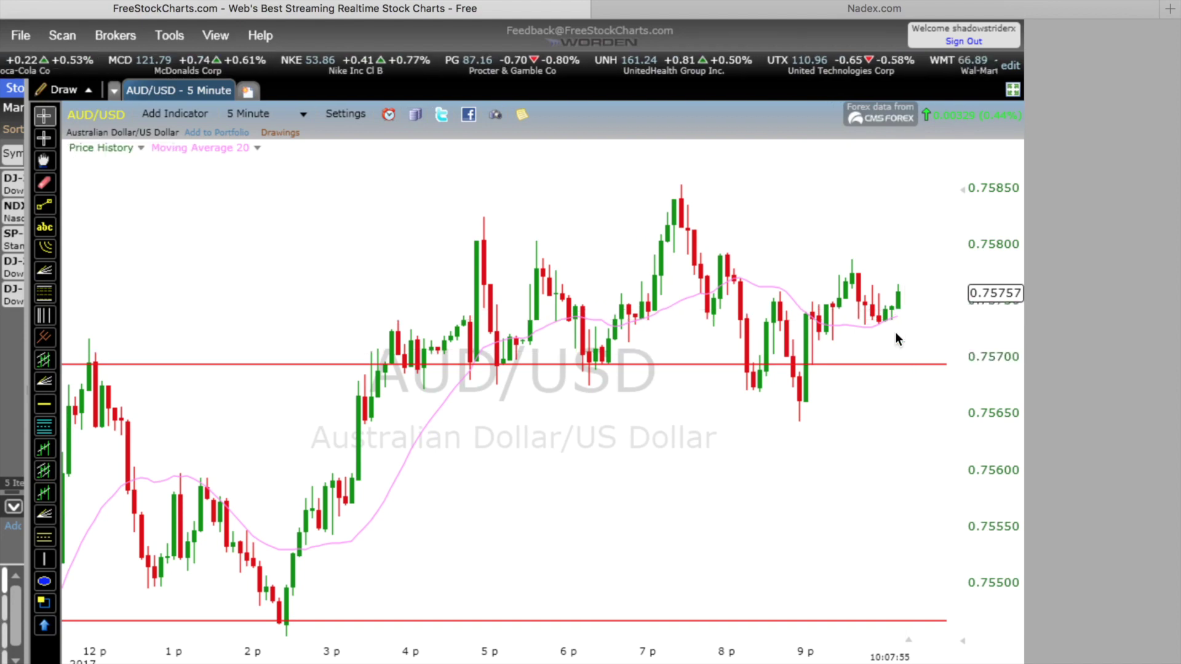